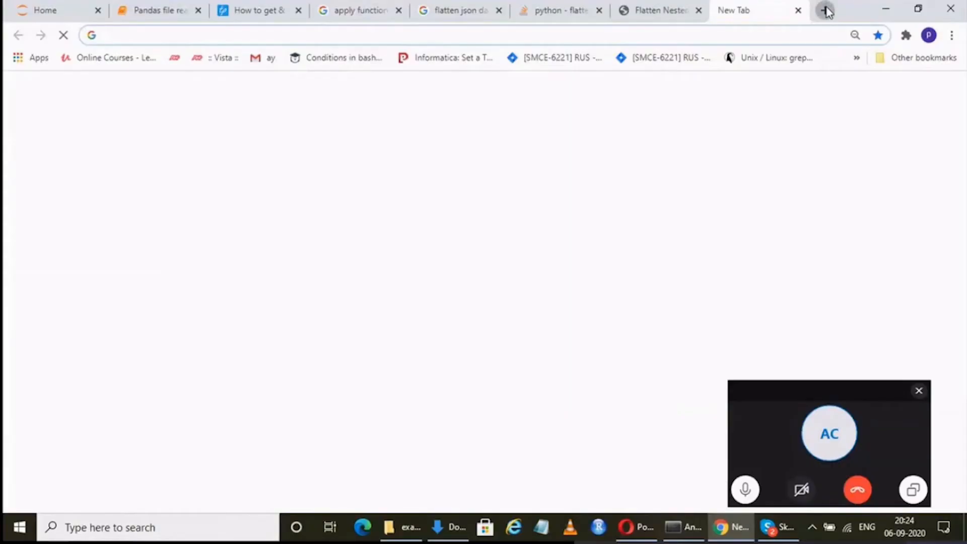
Search the web for "anaconda download" in a new browser tab.
left_click(825, 10)
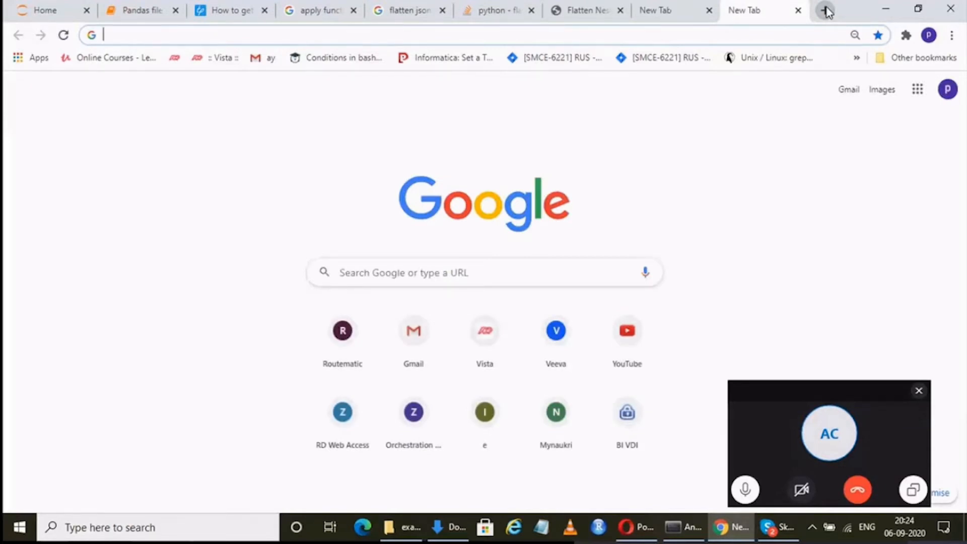
type("a")
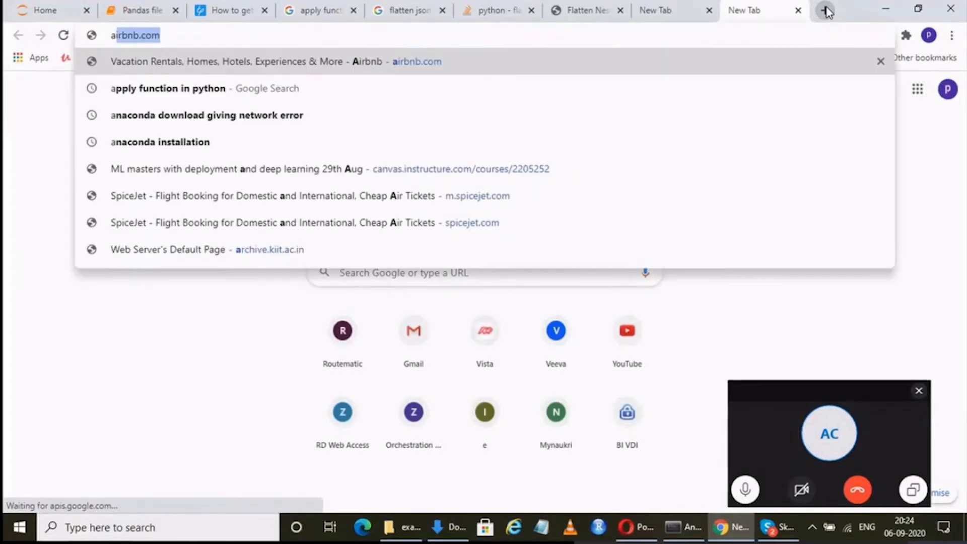
type("n")
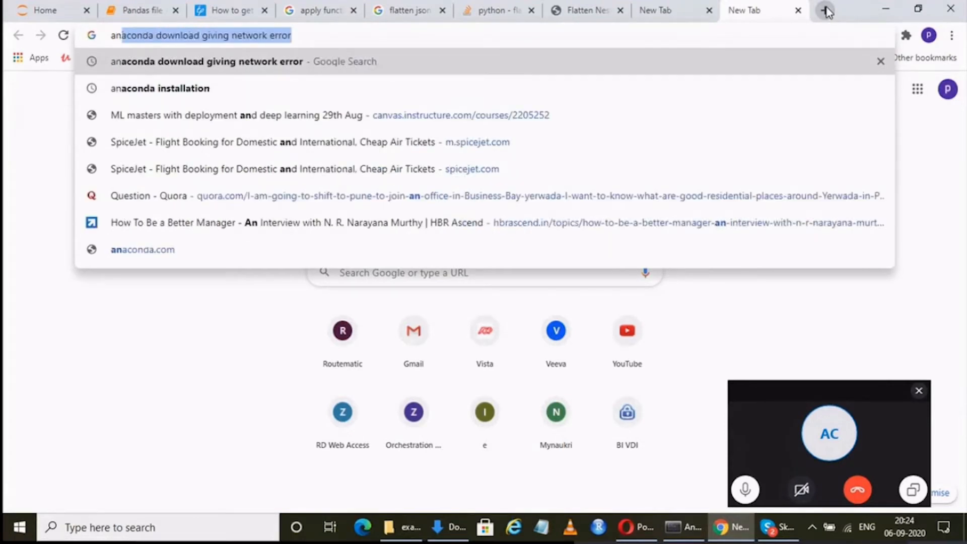
key("End")
key("ctrl+shift+Left")
key("ctrl+shift+Left")
key("ctrl+shift+Left")
key("ctrl+shift+Left")
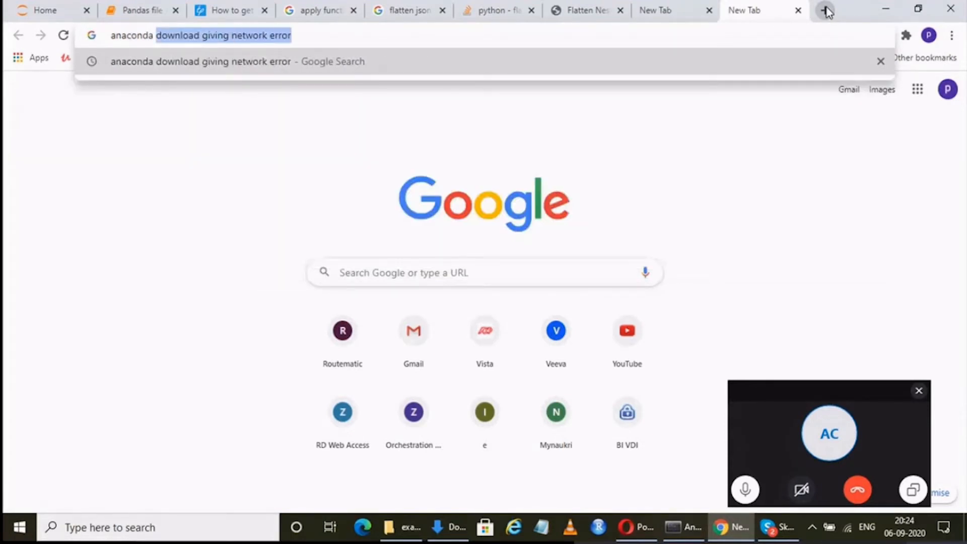
key("ctrl+shift+Right")
key("BackSpace")
key("Return")
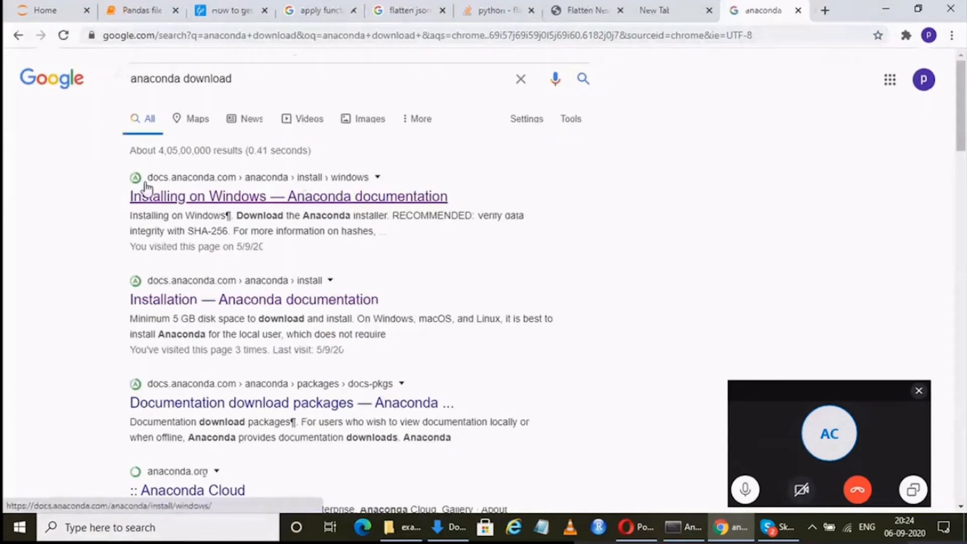
Open the Installing on Windows documentation and follow its installer download link to the Anaconda Installers list.
left_click(198, 202)
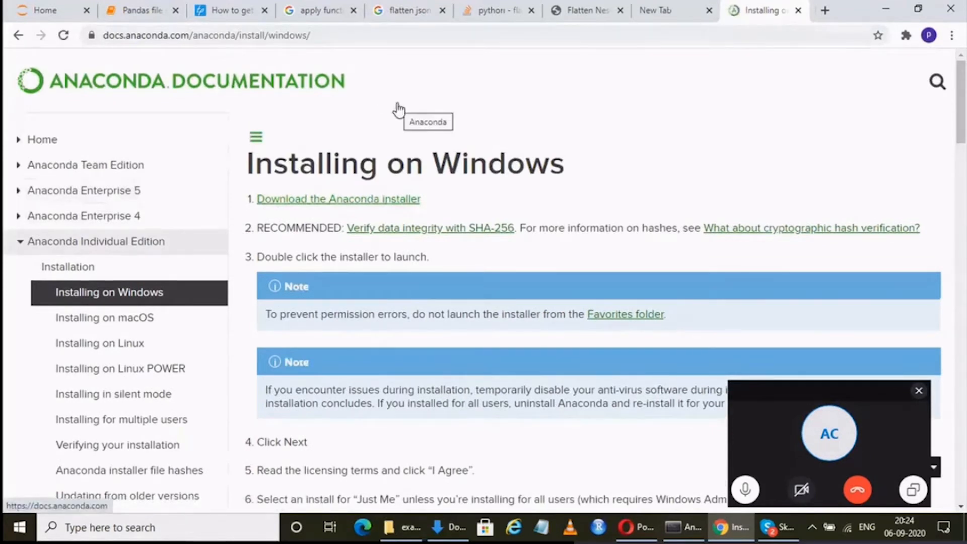
left_click(319, 204)
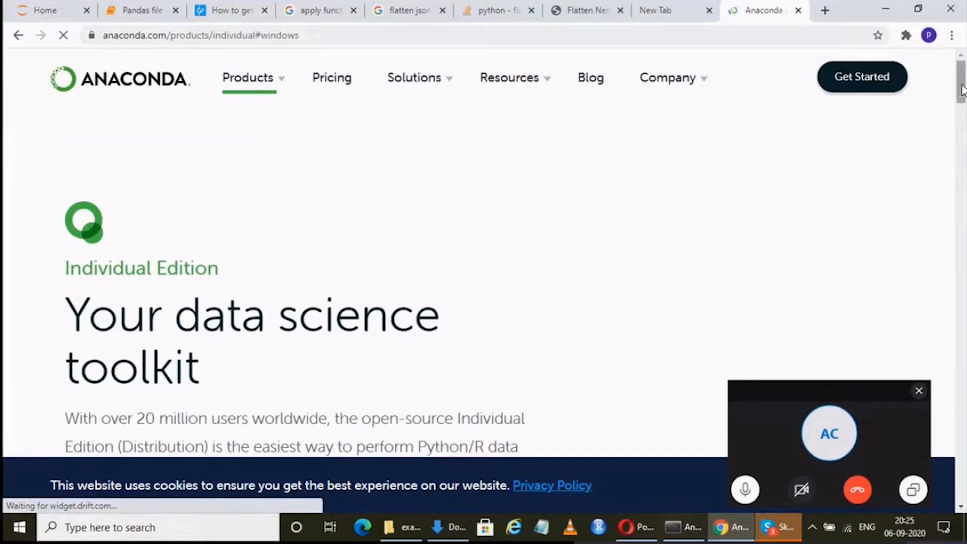
left_click_drag(963, 89, 961, 409)
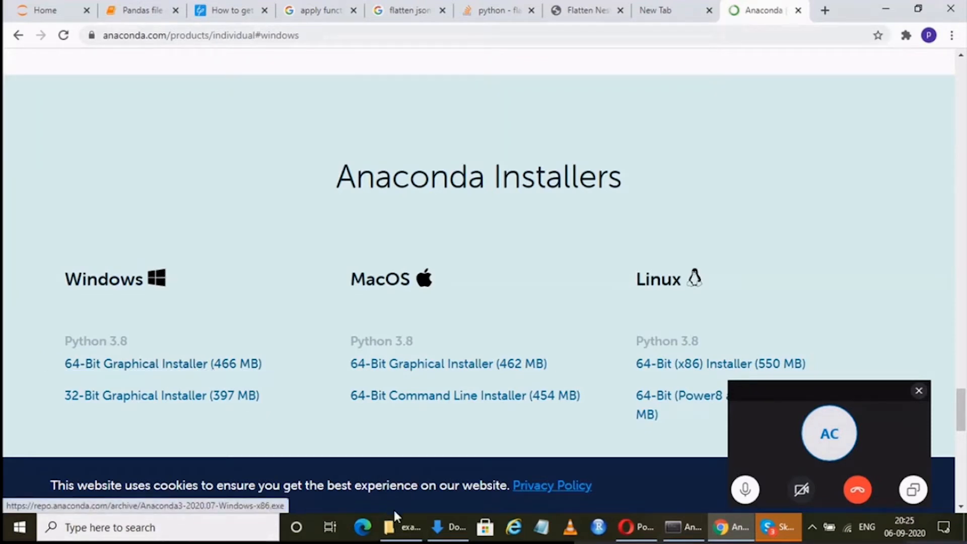
Switch to File Explorer and launch Anaconda3-2020.07-Windows-x86_64.exe from the Downloads folder.
left_click(396, 529)
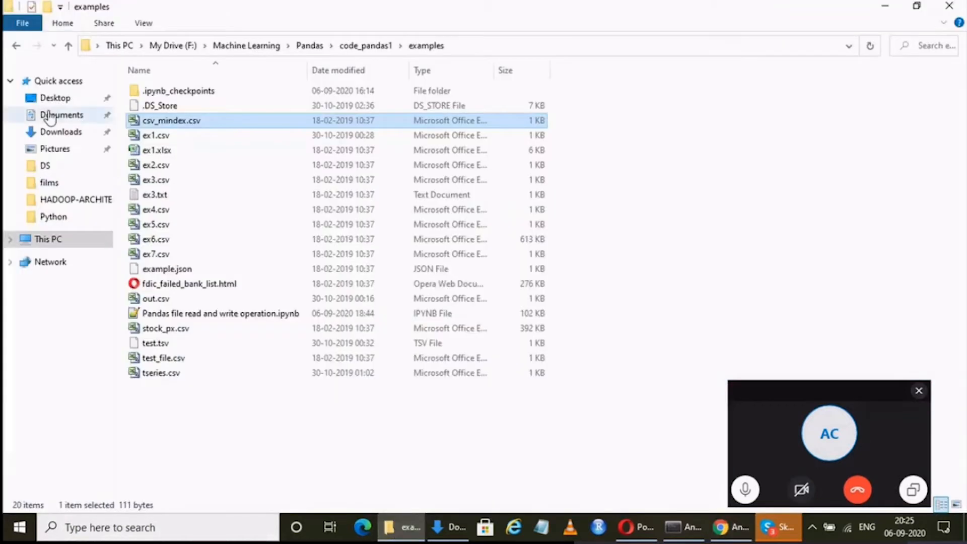
left_click(61, 133)
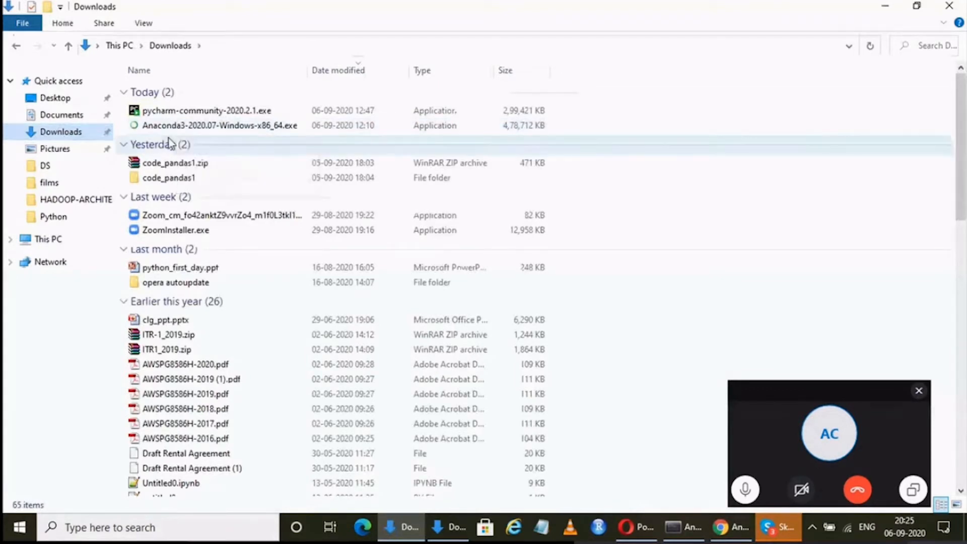
double_click(217, 126)
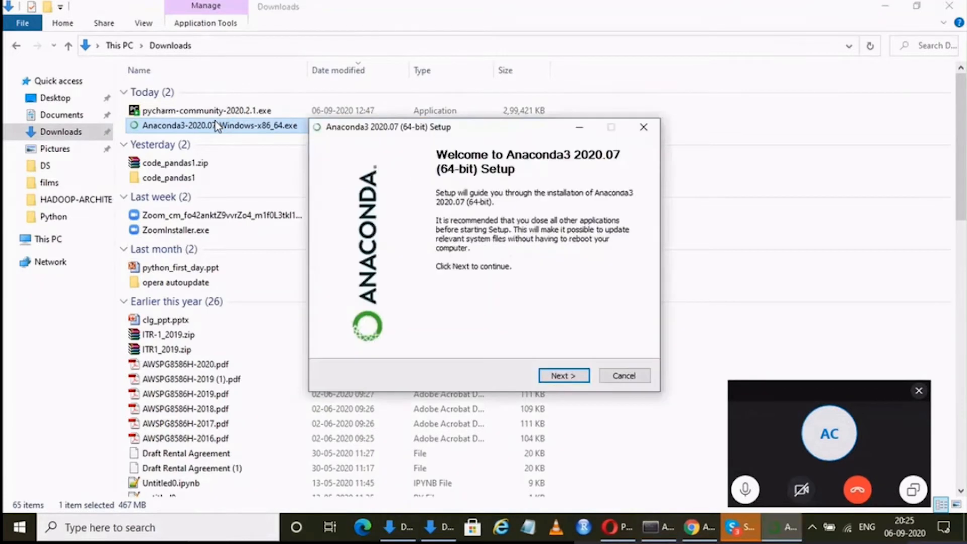
Accept the Anaconda3 license agreement and choose the Just Me installation type.
left_click(562, 377)
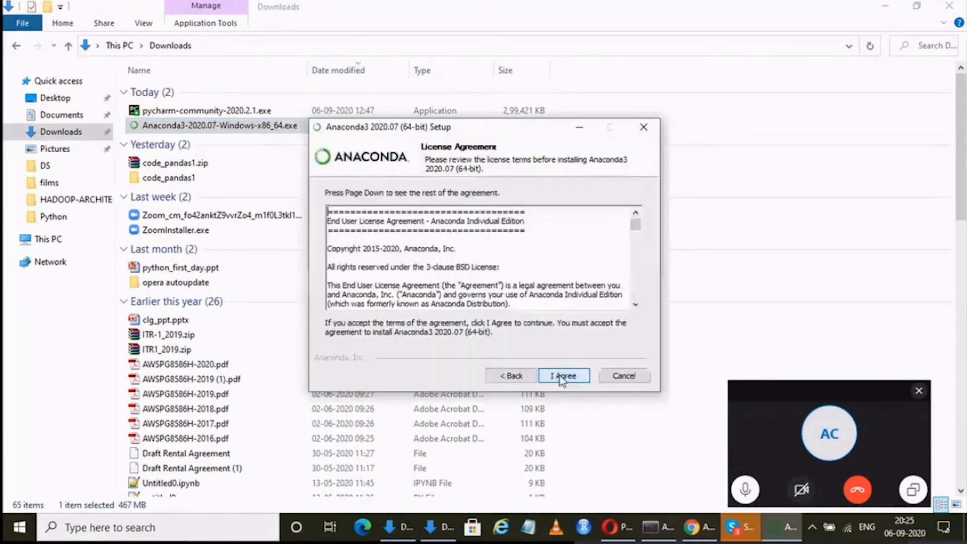
left_click(562, 377)
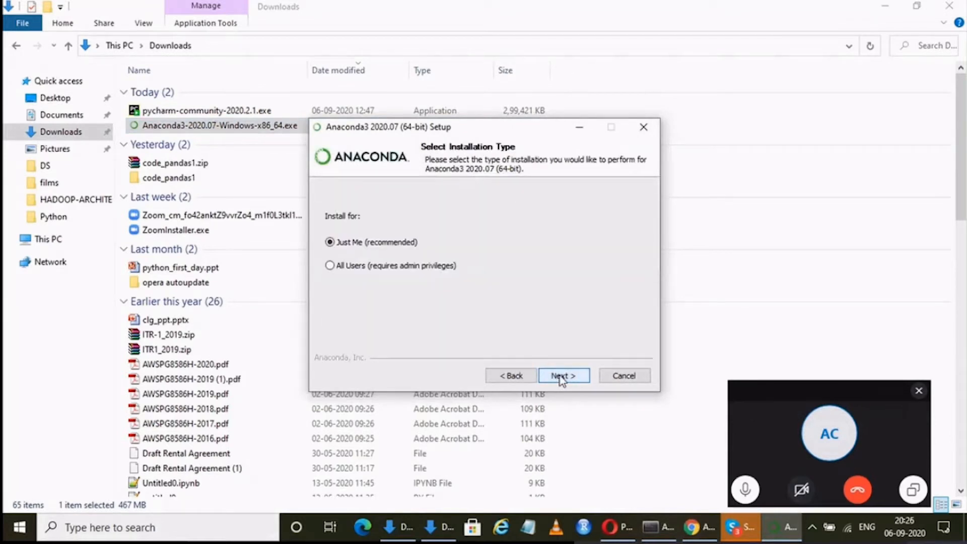
left_click(561, 377)
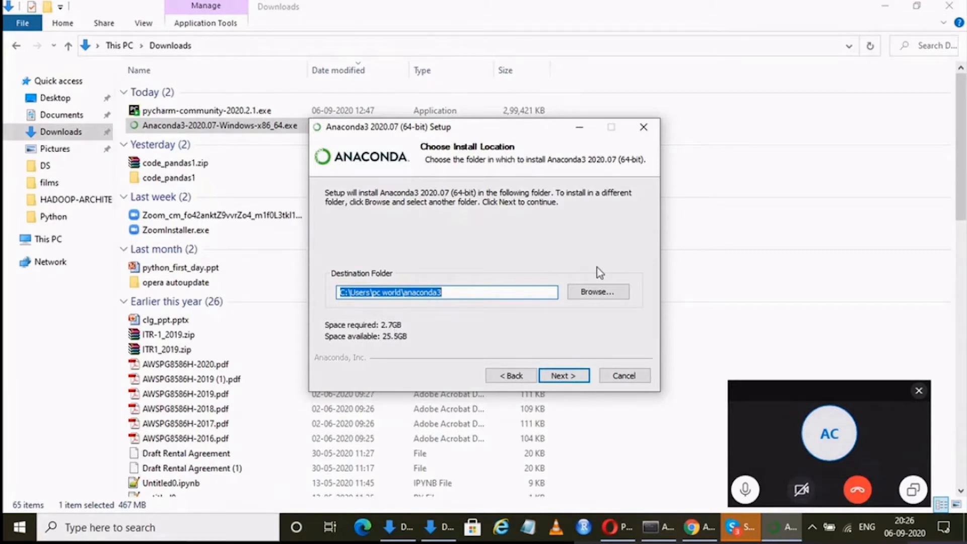
Try to use the existing Anaconda folder on drive C: as the installation destination.
left_click(583, 293)
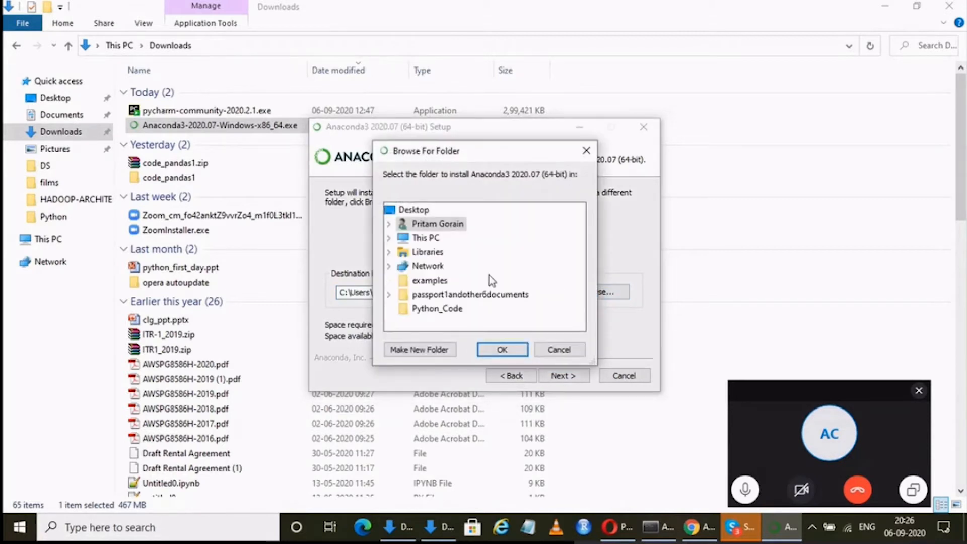
left_click(388, 238)
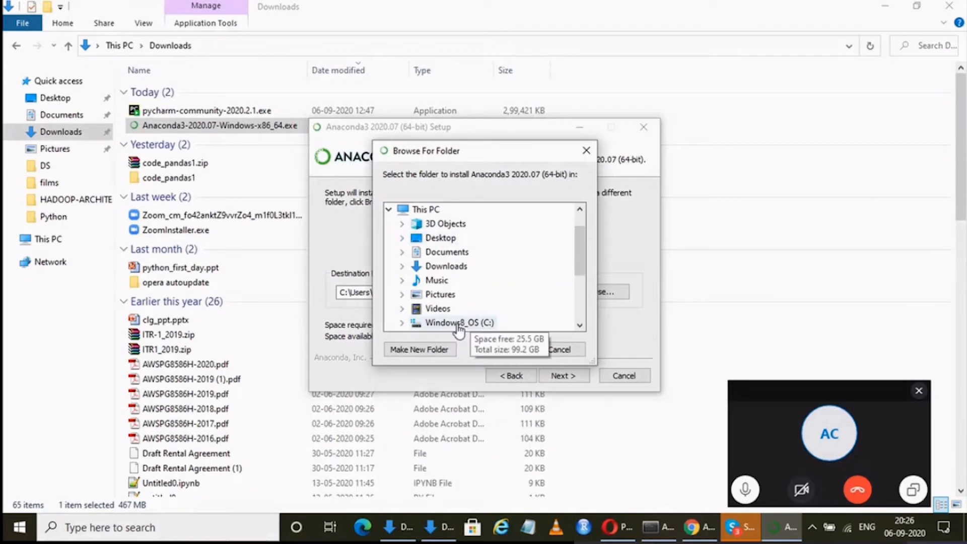
double_click(458, 323)
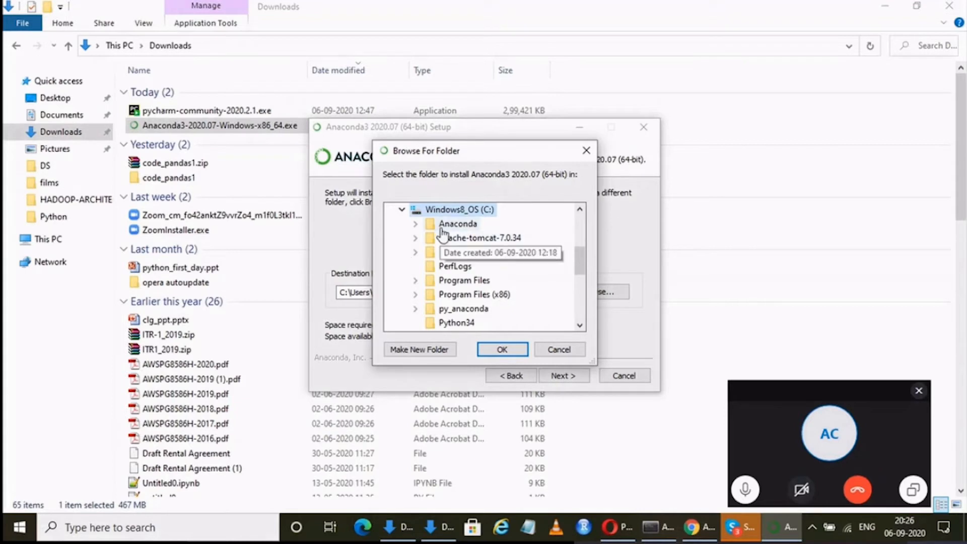
double_click(442, 227)
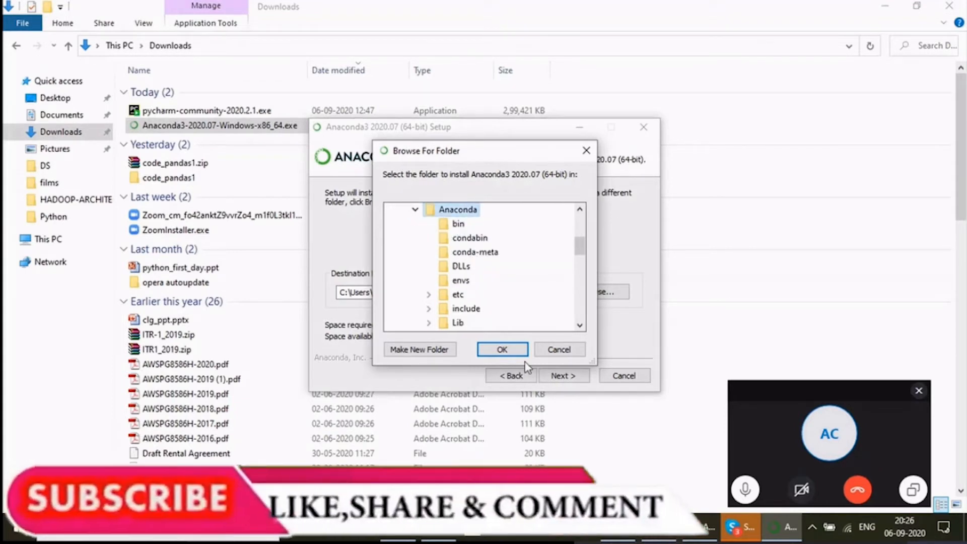
left_click(497, 352)
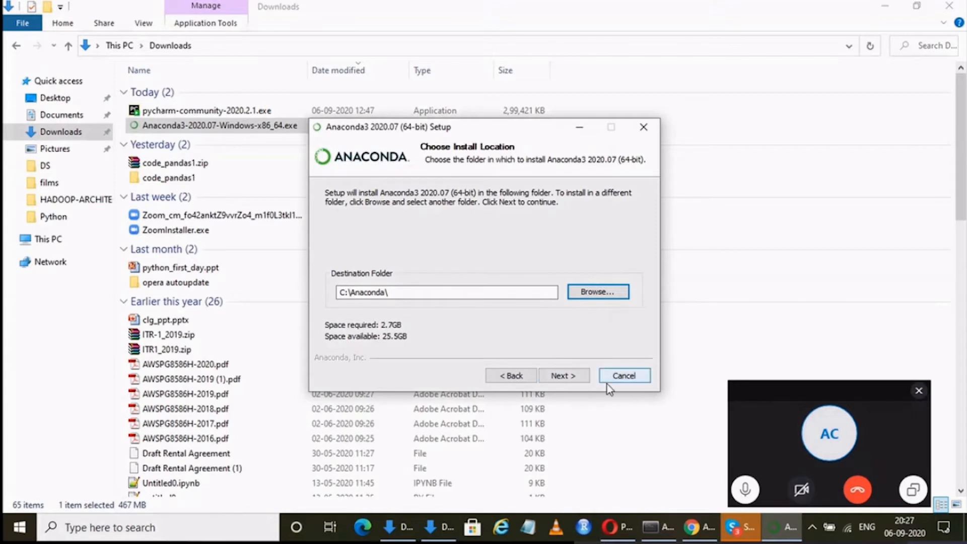
left_click(552, 378)
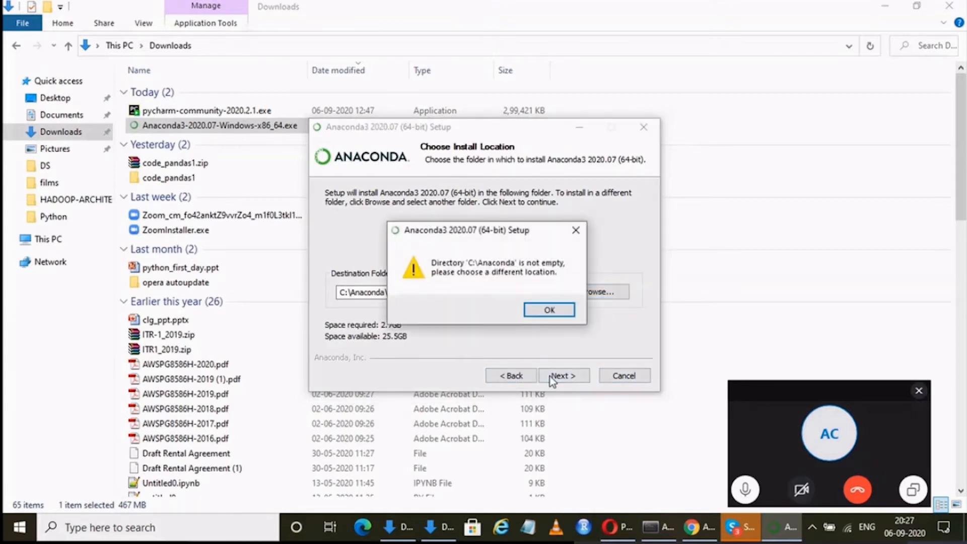
left_click(552, 311)
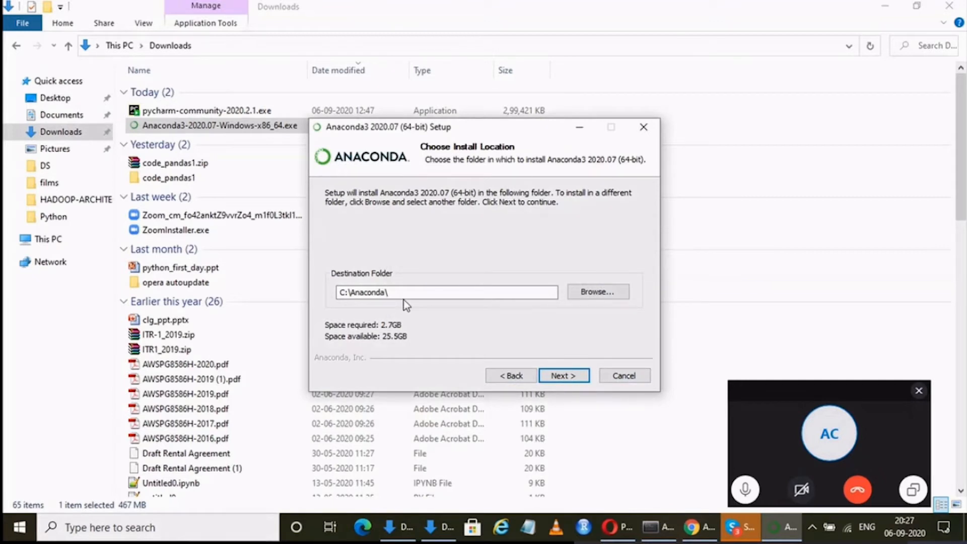
Create a new folder named Anaconda1 on drive C: and accept it as the installation destination.
left_click(591, 292)
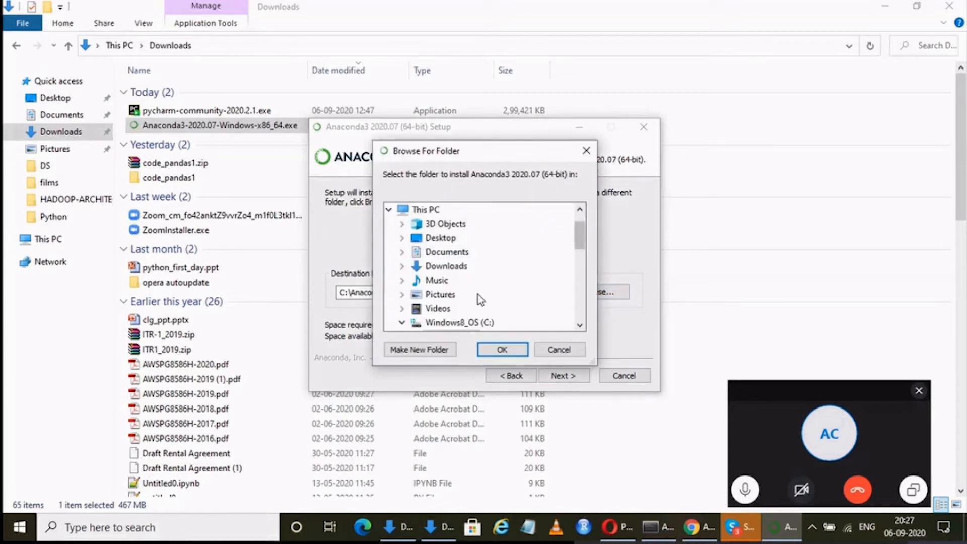
left_click(464, 325)
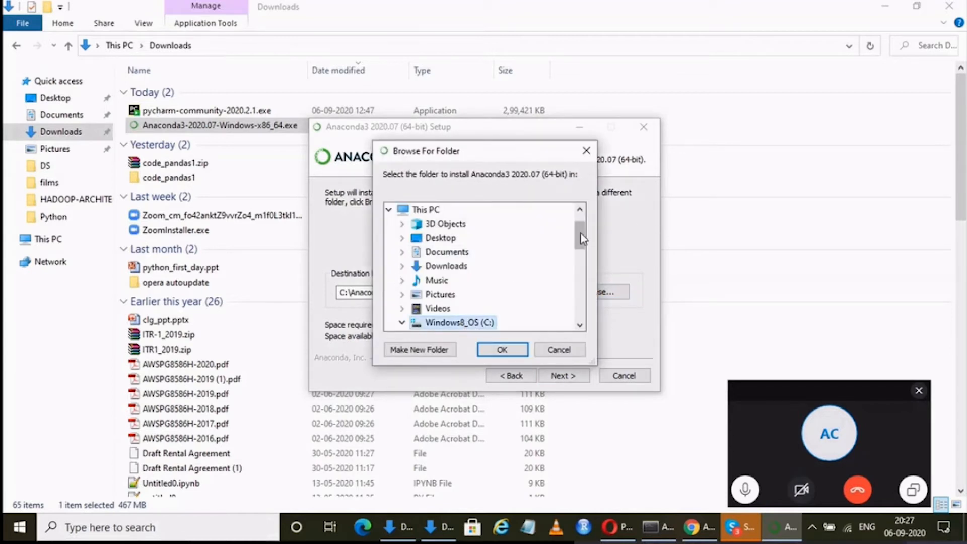
left_click_drag(580, 235, 583, 265)
left_click(389, 348)
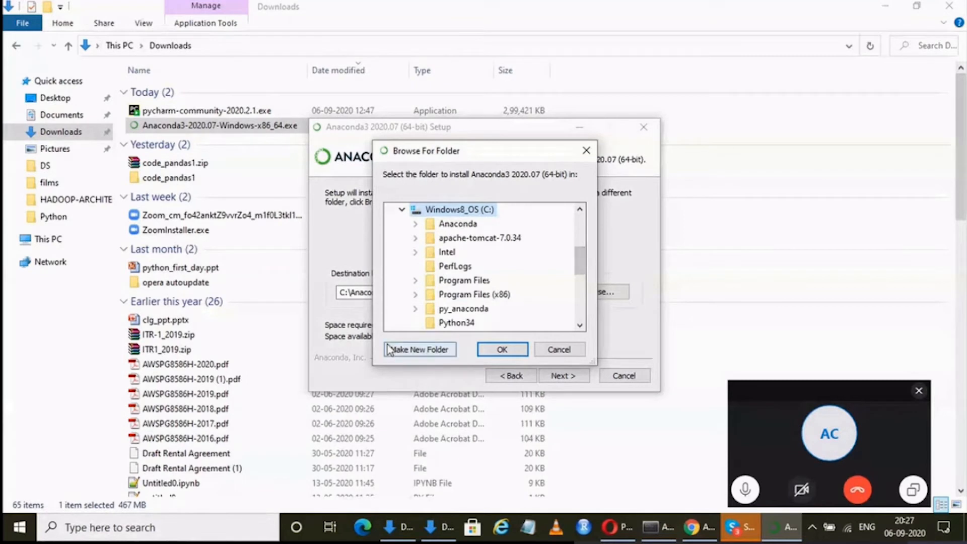
type("A")
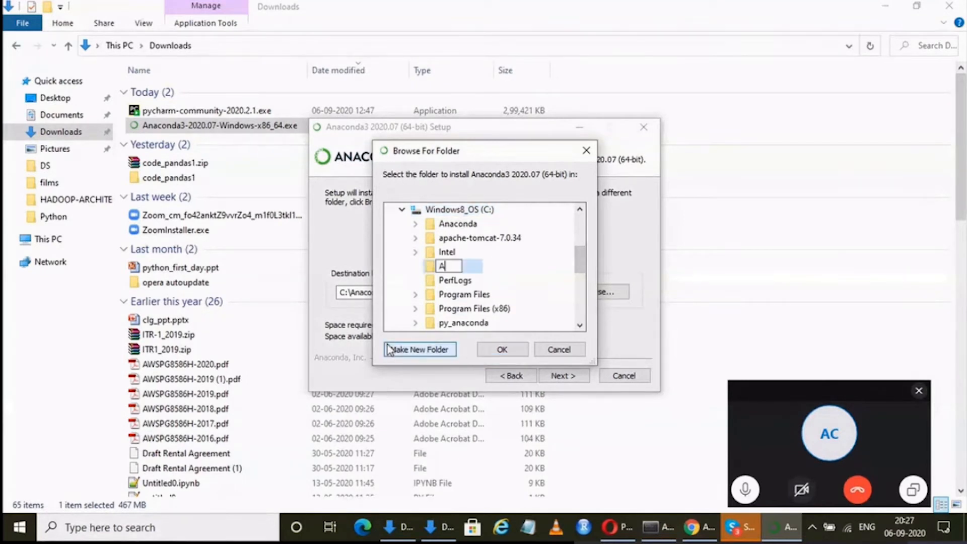
type("naconda1")
key("Escape")
left_click(512, 353)
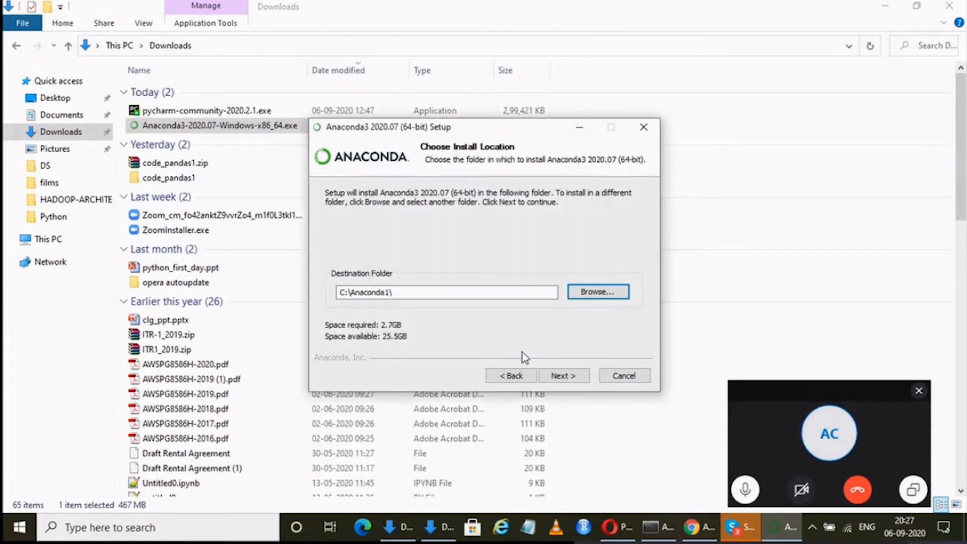
left_click(558, 375)
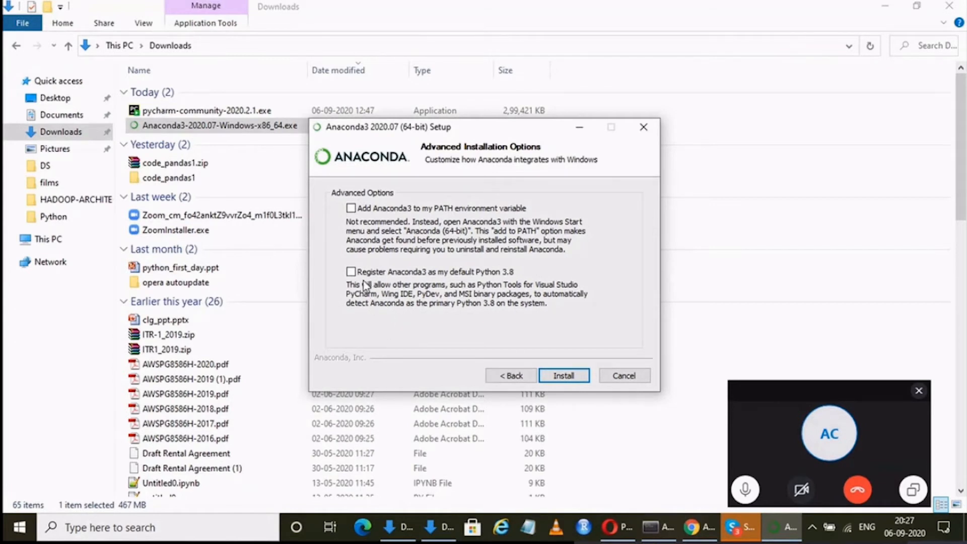
Try to register Anaconda3 as the default Python 3.8, and quit the setup without installing.
left_click(351, 272)
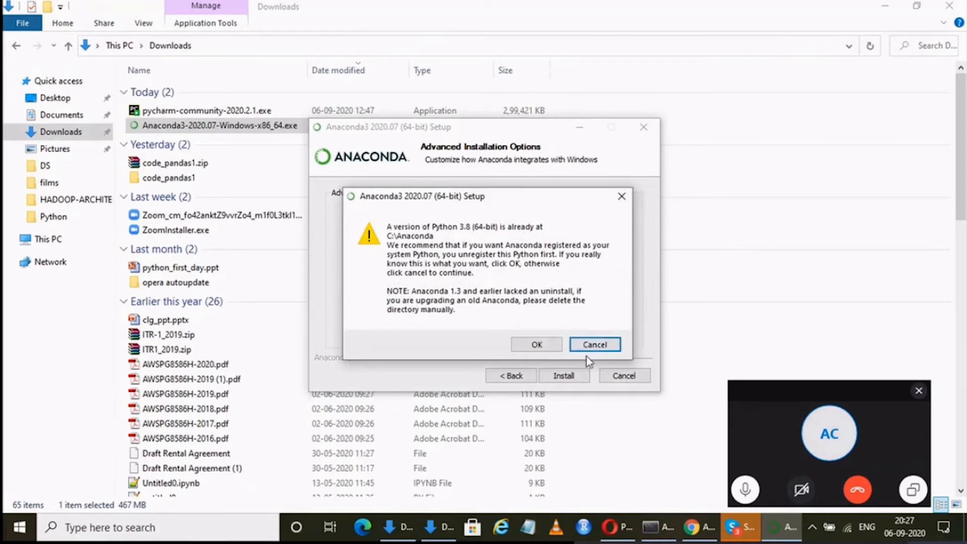
left_click(597, 345)
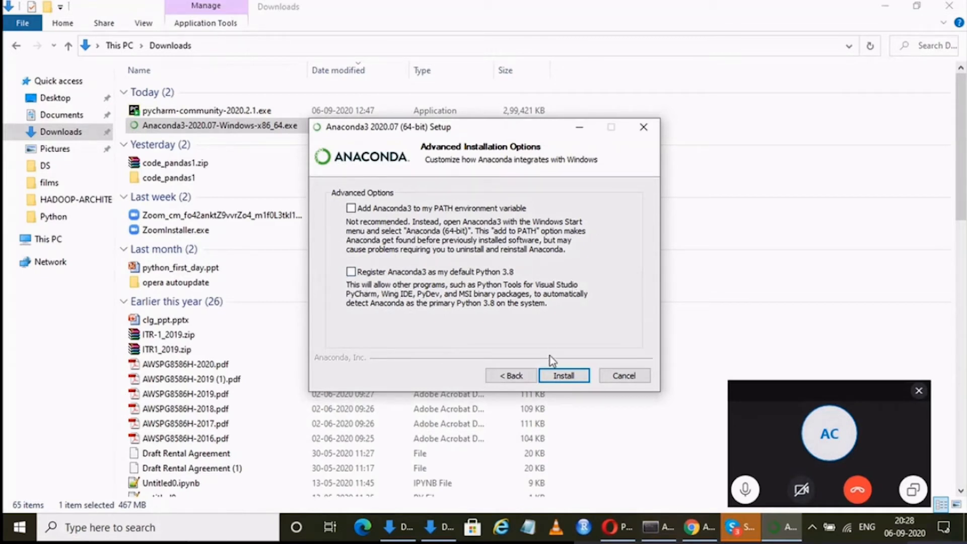
left_click(607, 374)
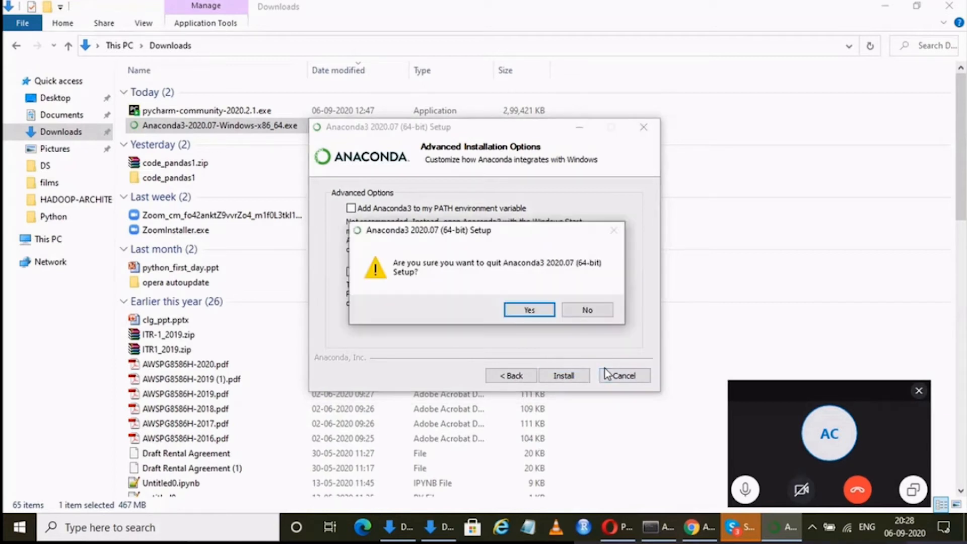
left_click(515, 309)
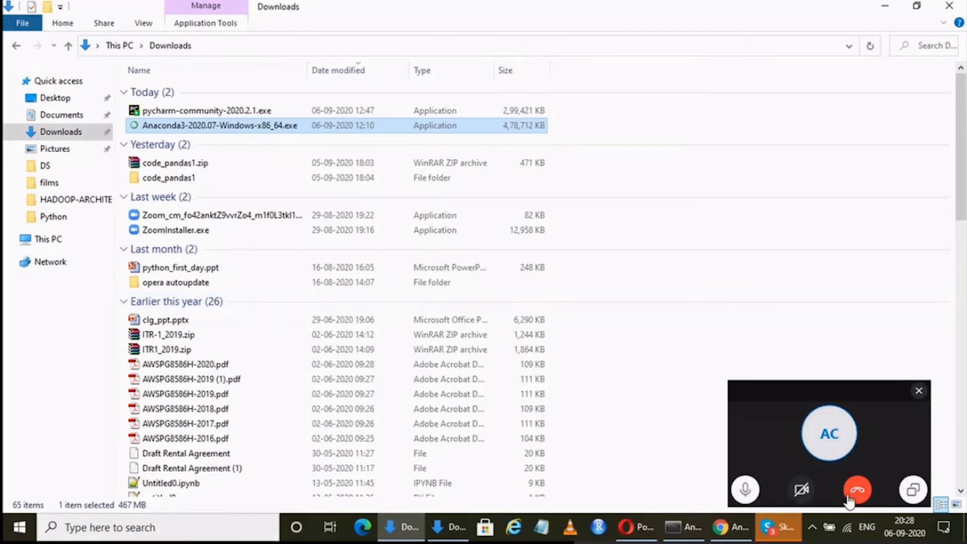
left_click(909, 497)
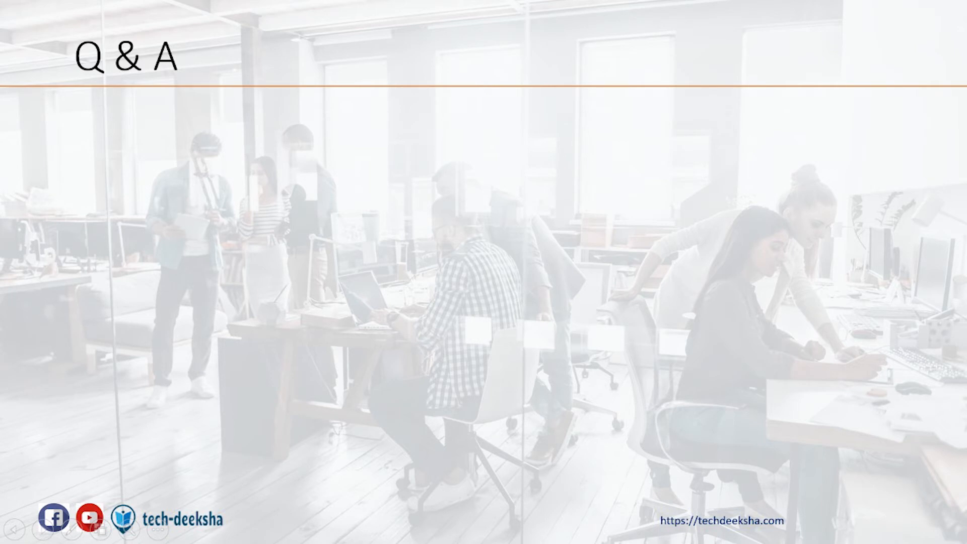
key("Right")
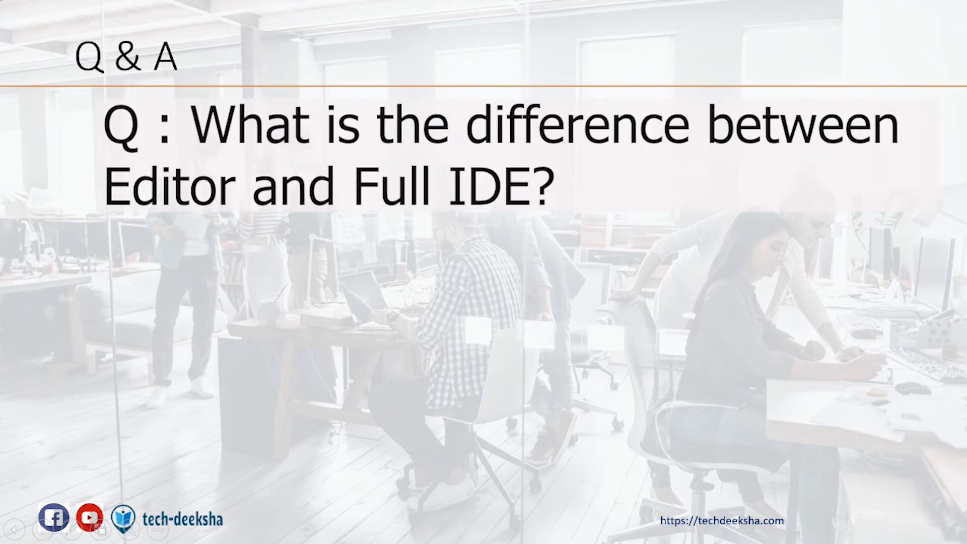